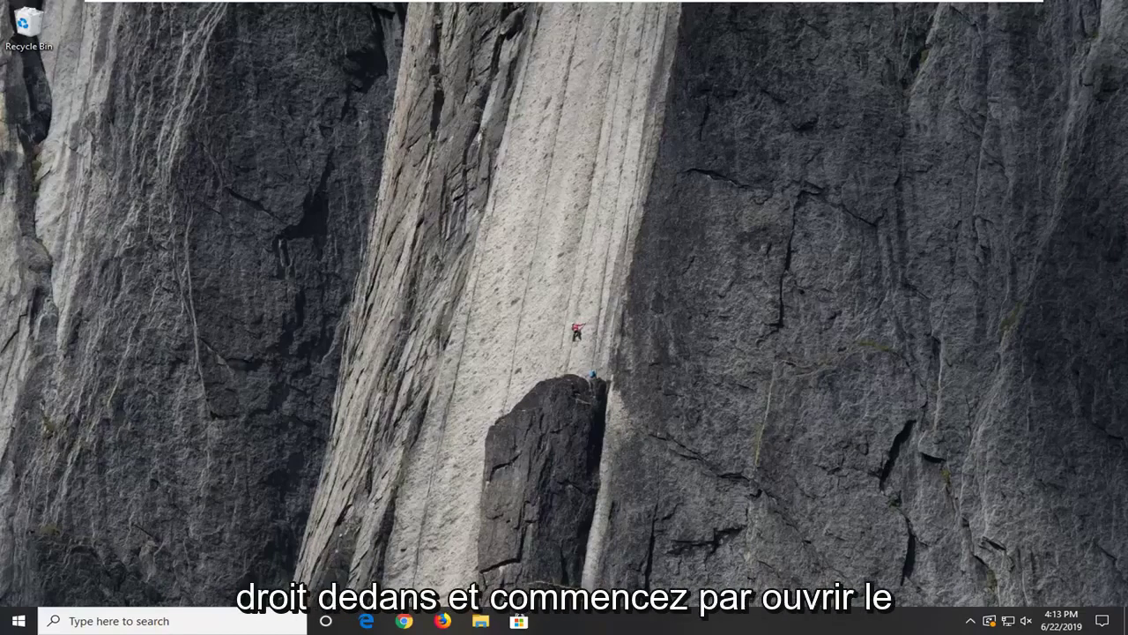
Launch regedit as administrator, approve UAC, then collapse HKEY_CURRENT_USER and select Computer
click(11, 622)
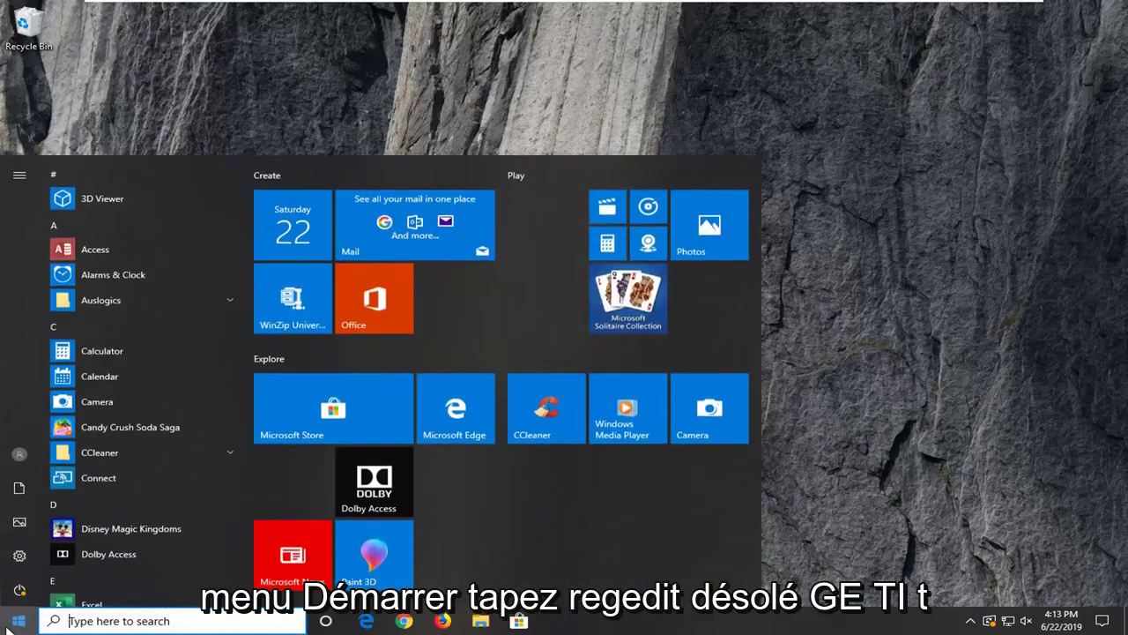
text(regedit)
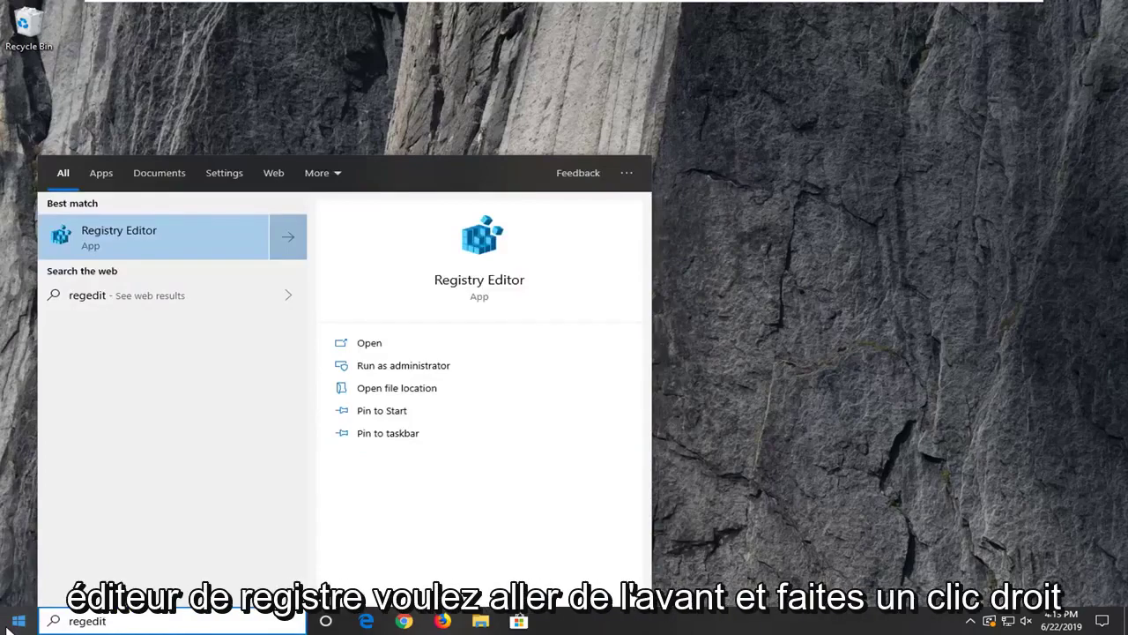
right_click(129, 245)
click(163, 256)
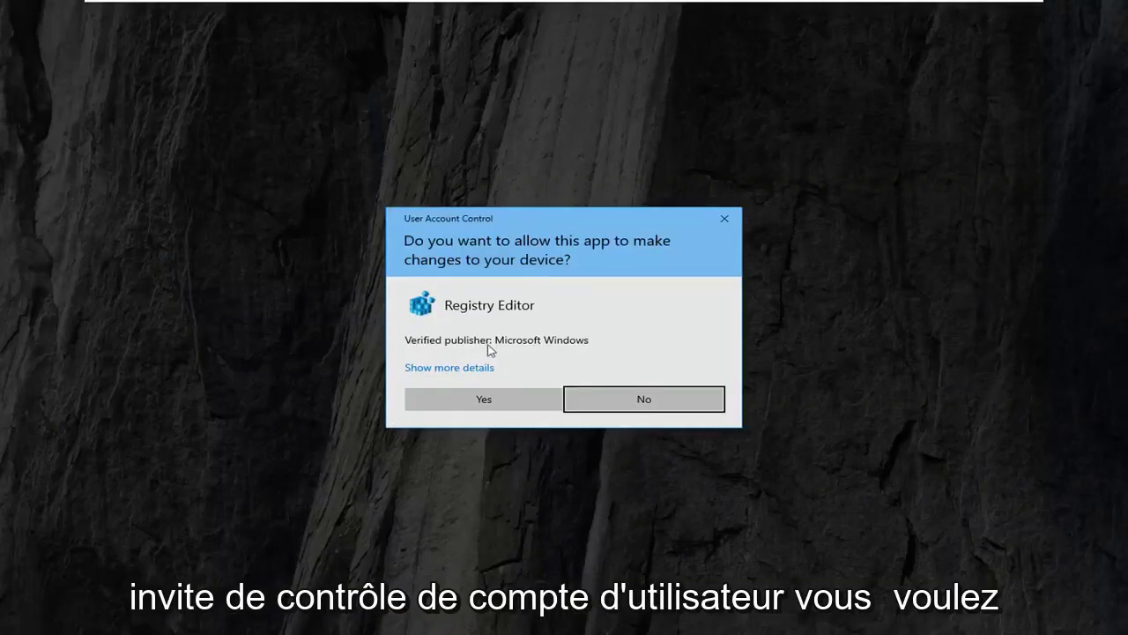
click(483, 399)
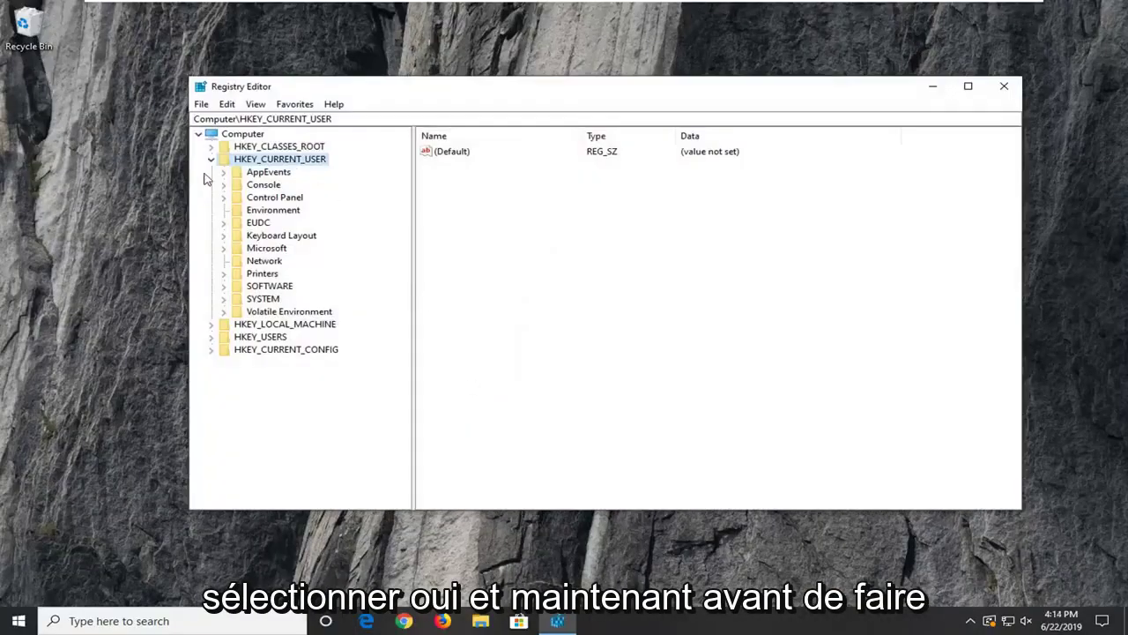
click(211, 159)
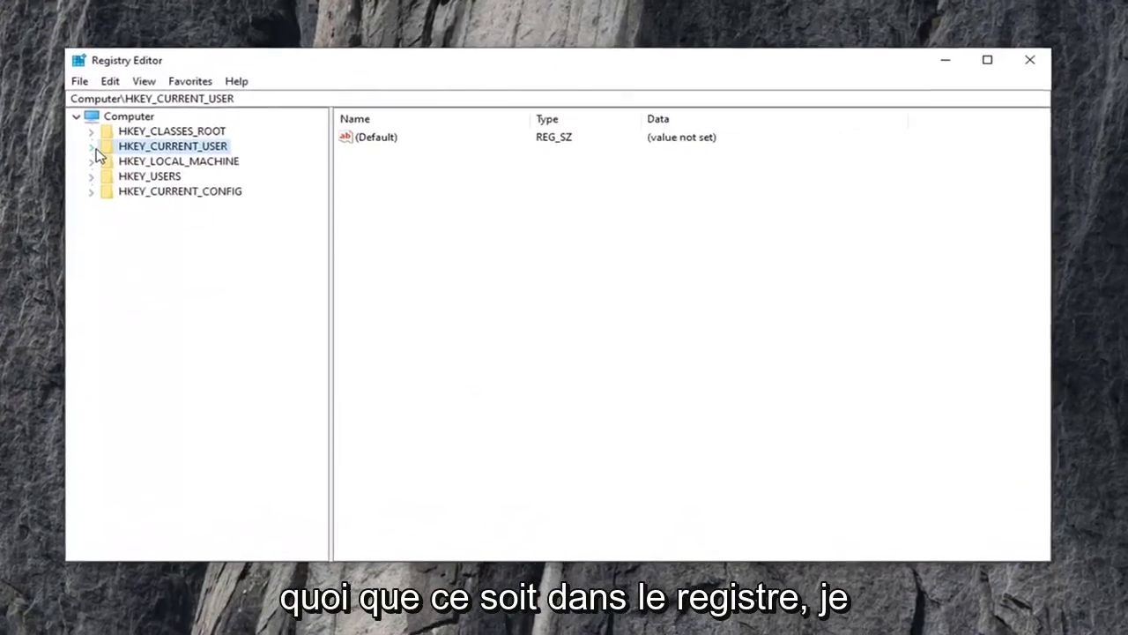
click(103, 119)
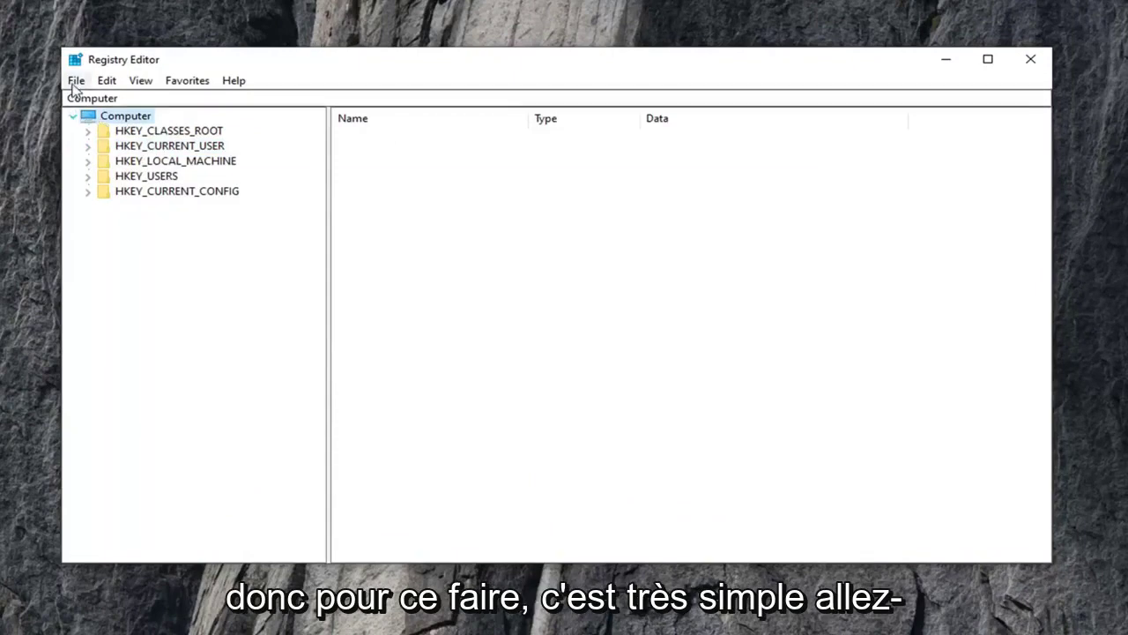
click(77, 81)
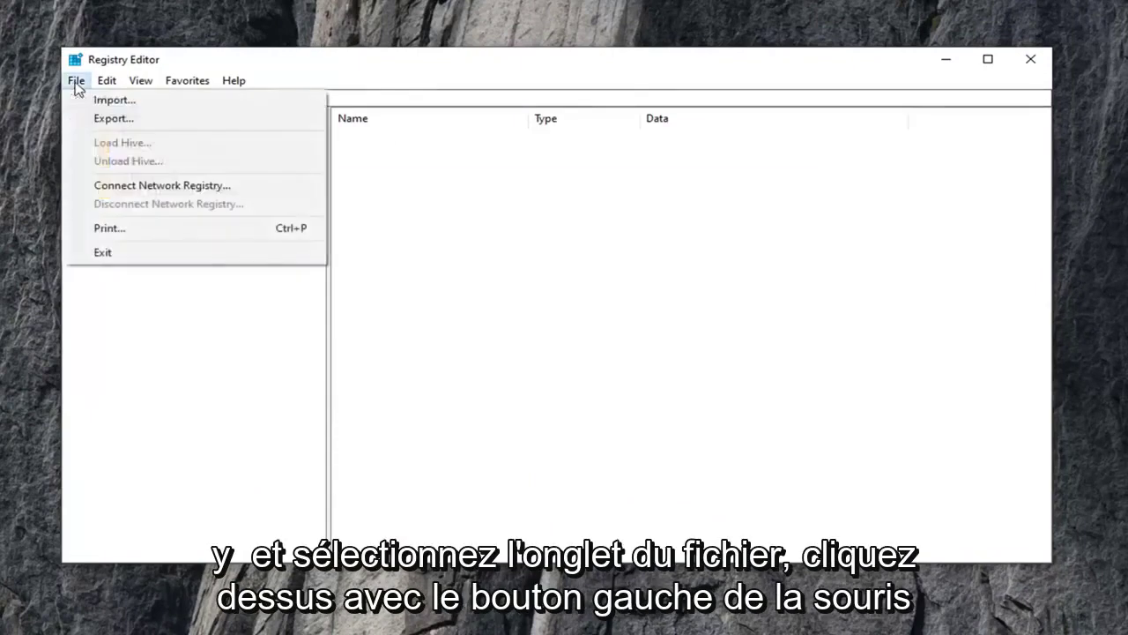
click(102, 118)
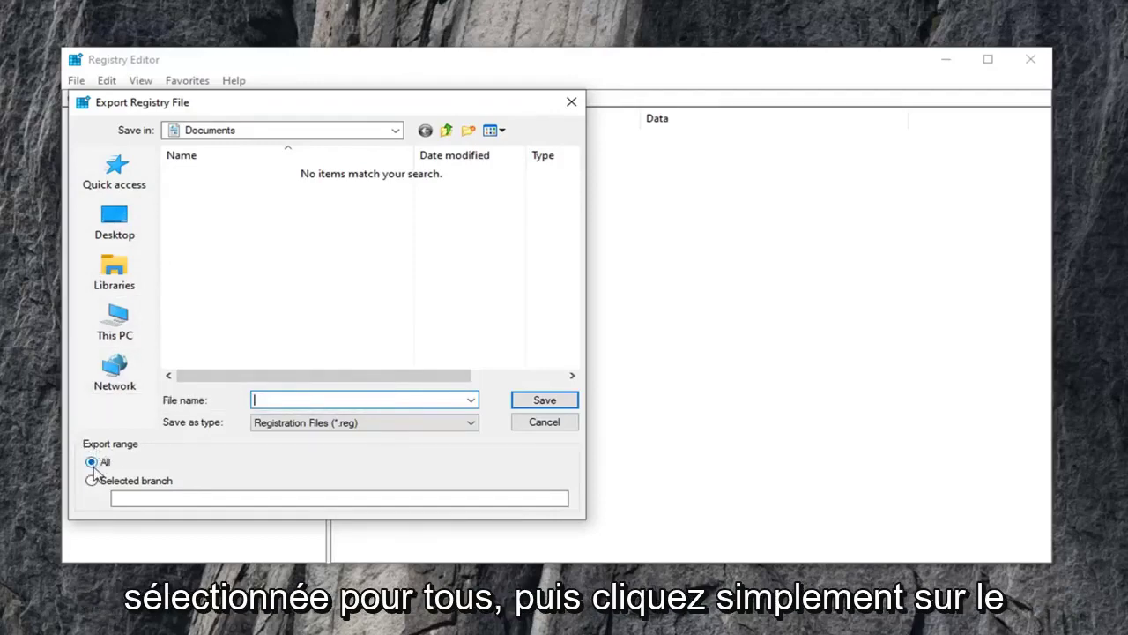
click(544, 421)
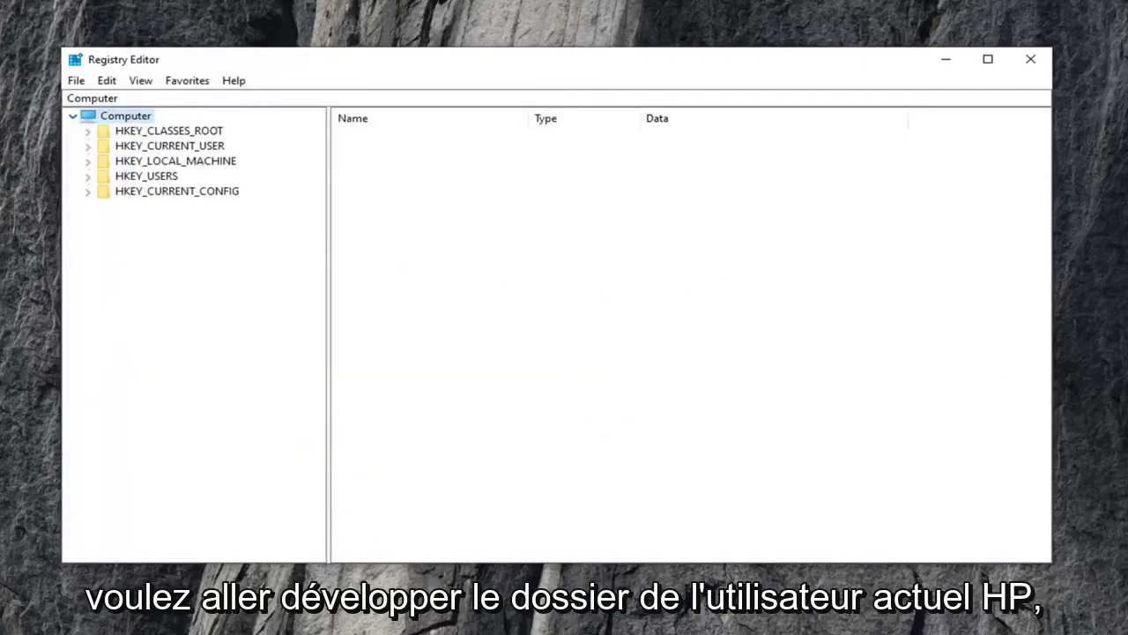
Expand HKEY_CURRENT_USER, SOFTWARE and Microsoft in the key tree
click(170, 147)
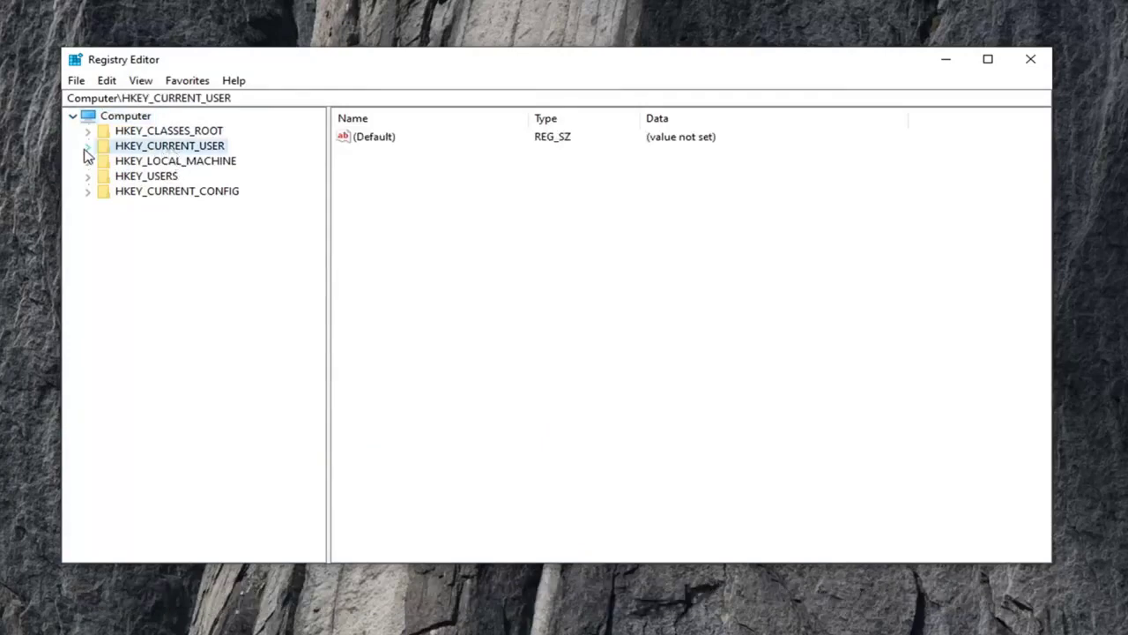
double_click(118, 148)
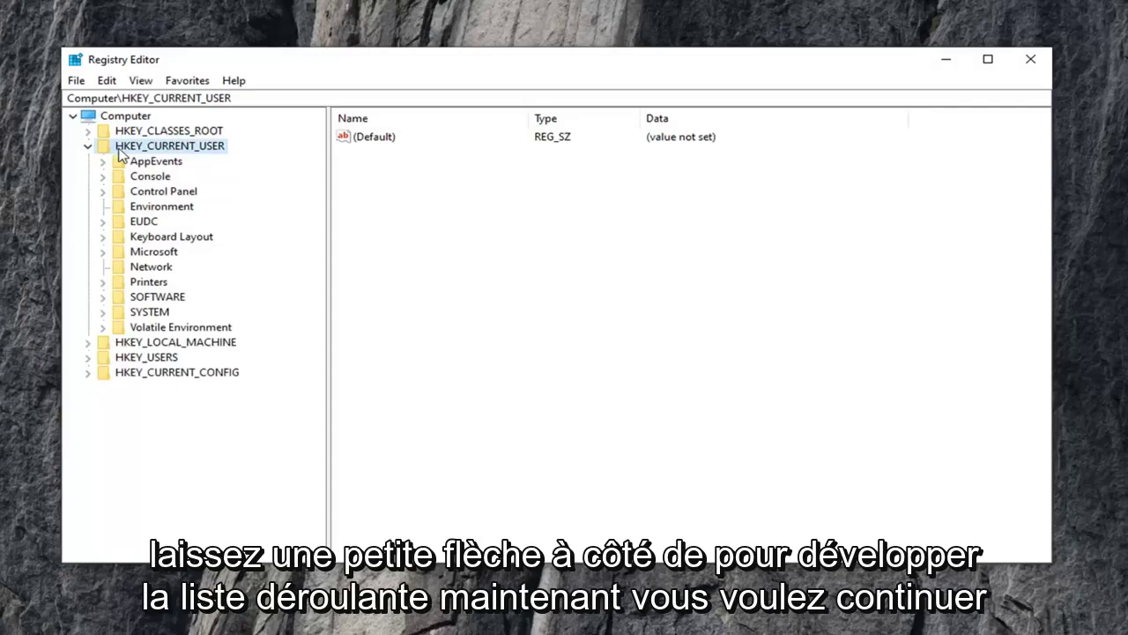
double_click(132, 299)
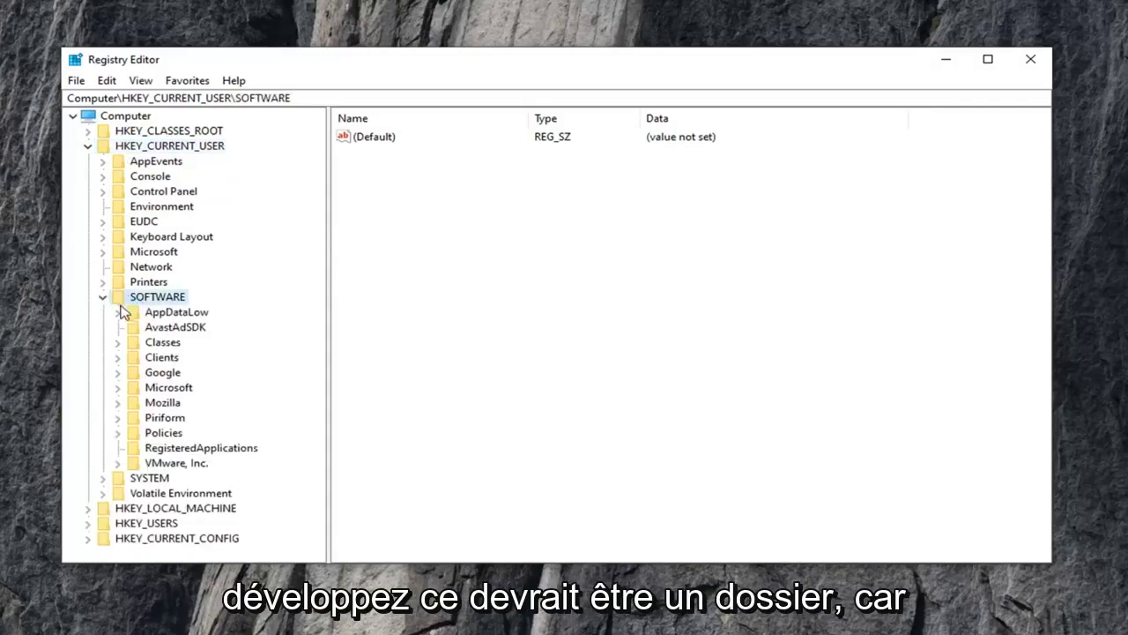
click(151, 389)
double_click(151, 390)
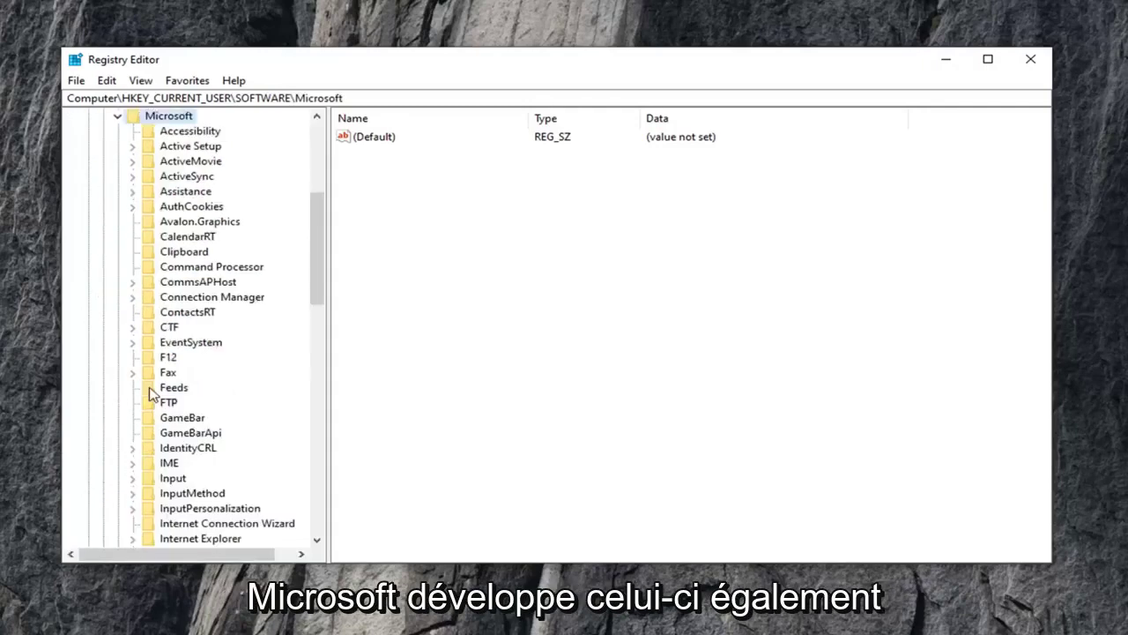
scroll(152, 395, down, 6)
scroll(150, 392, down, 5)
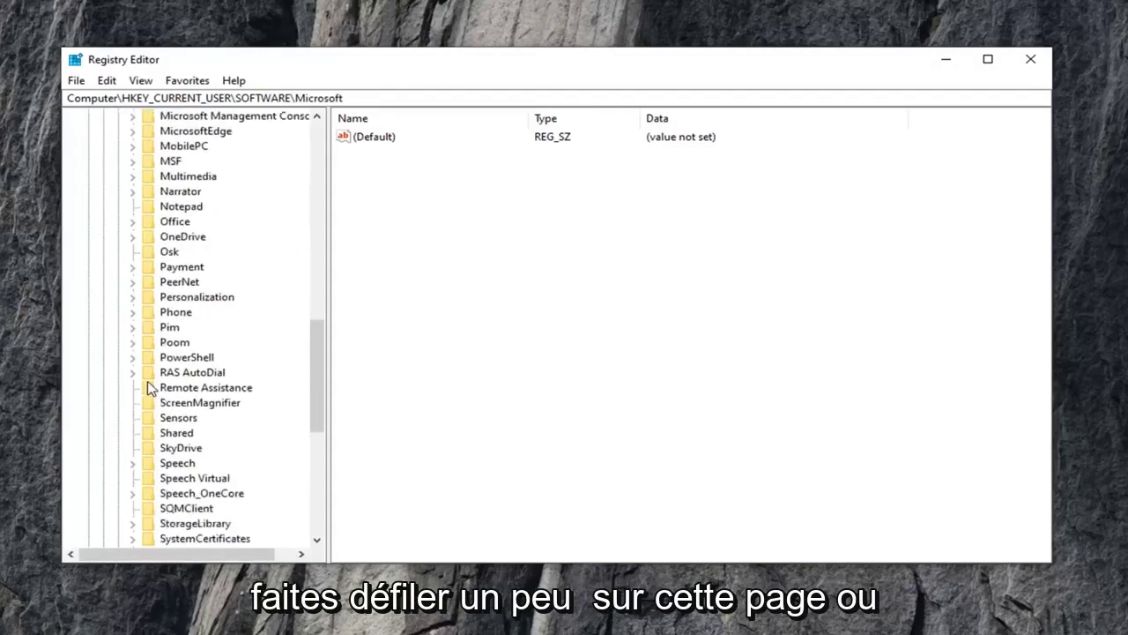
scroll(145, 389, down, 4)
scroll(142, 383, down, 1)
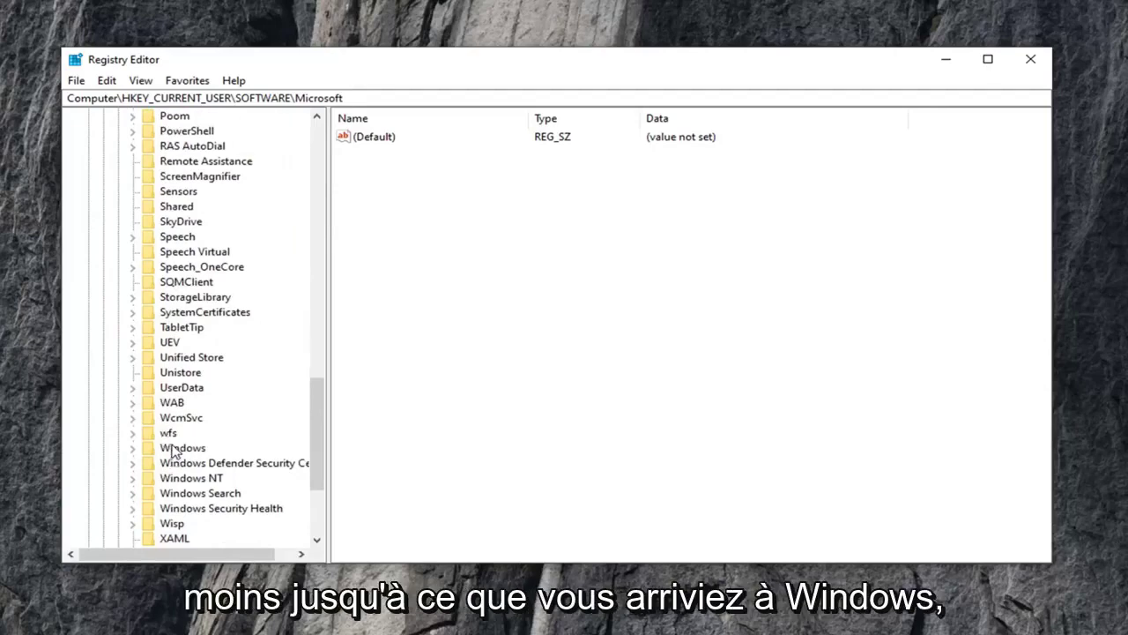
Expand Windows, CurrentVersion and Policies, then select the Explorer key
double_click(173, 449)
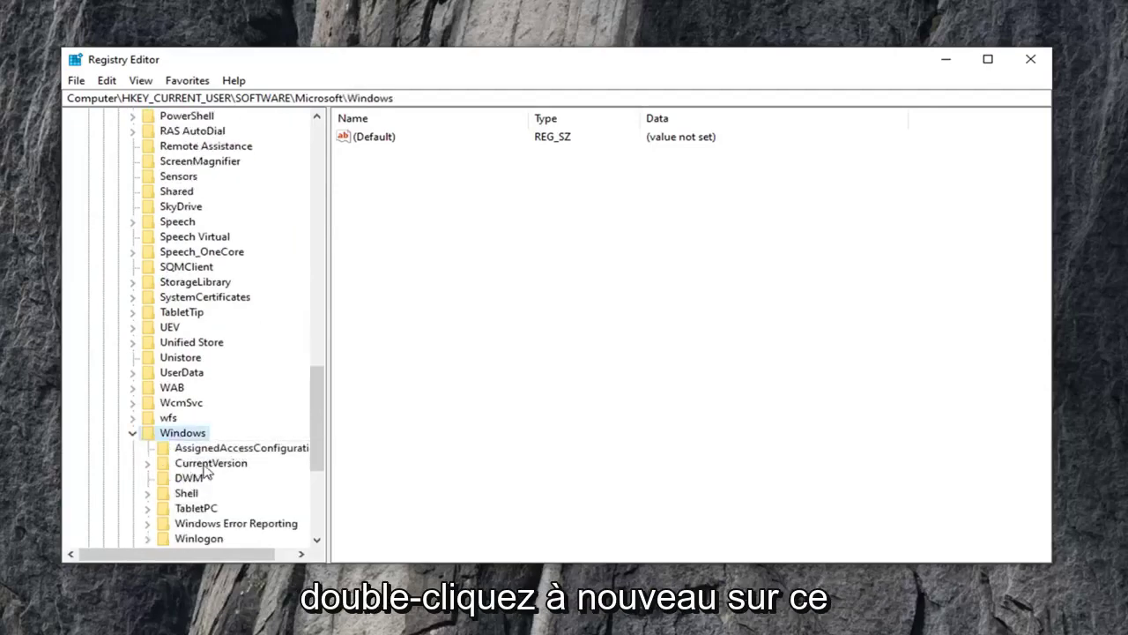
click(190, 464)
scroll(166, 449, down, 1)
click(148, 417)
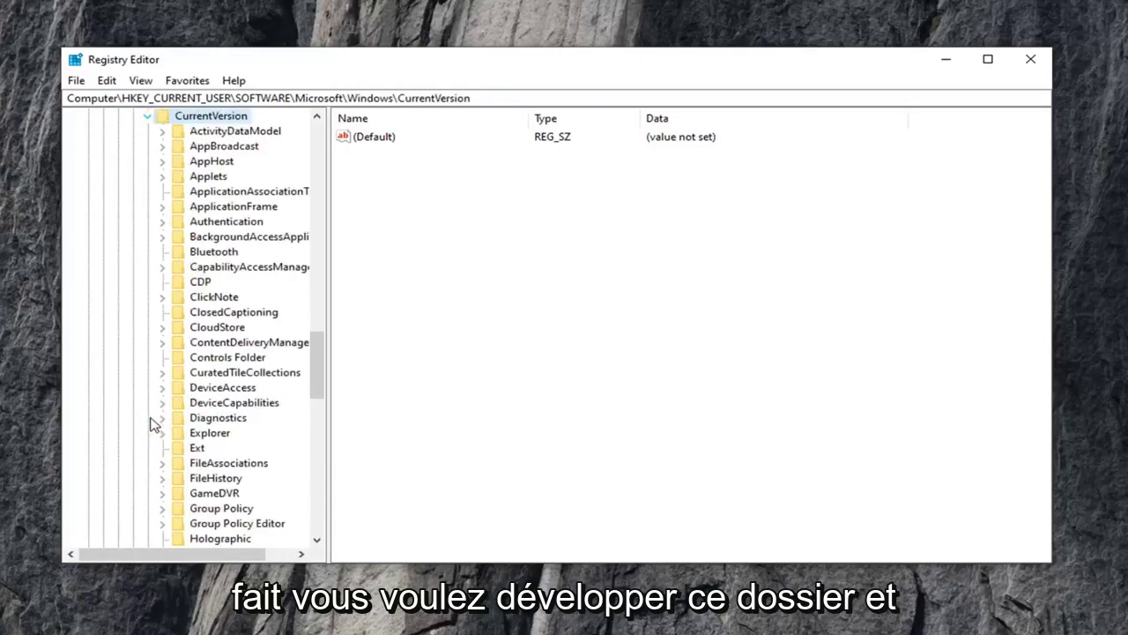
scroll(226, 387, down, 3)
scroll(227, 387, down, 4)
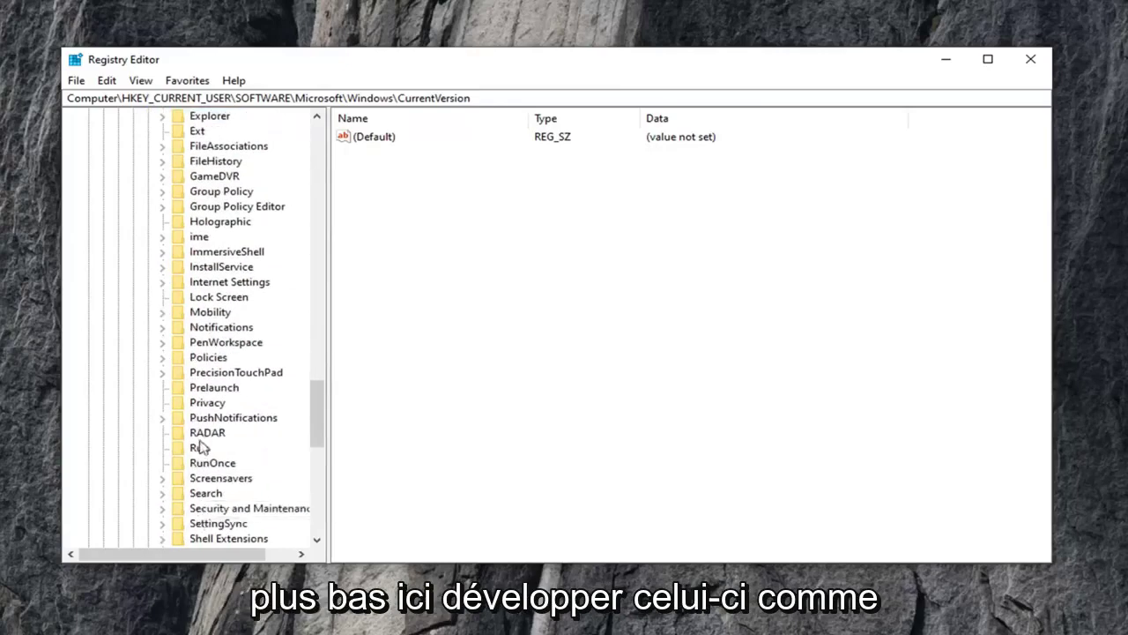
click(209, 358)
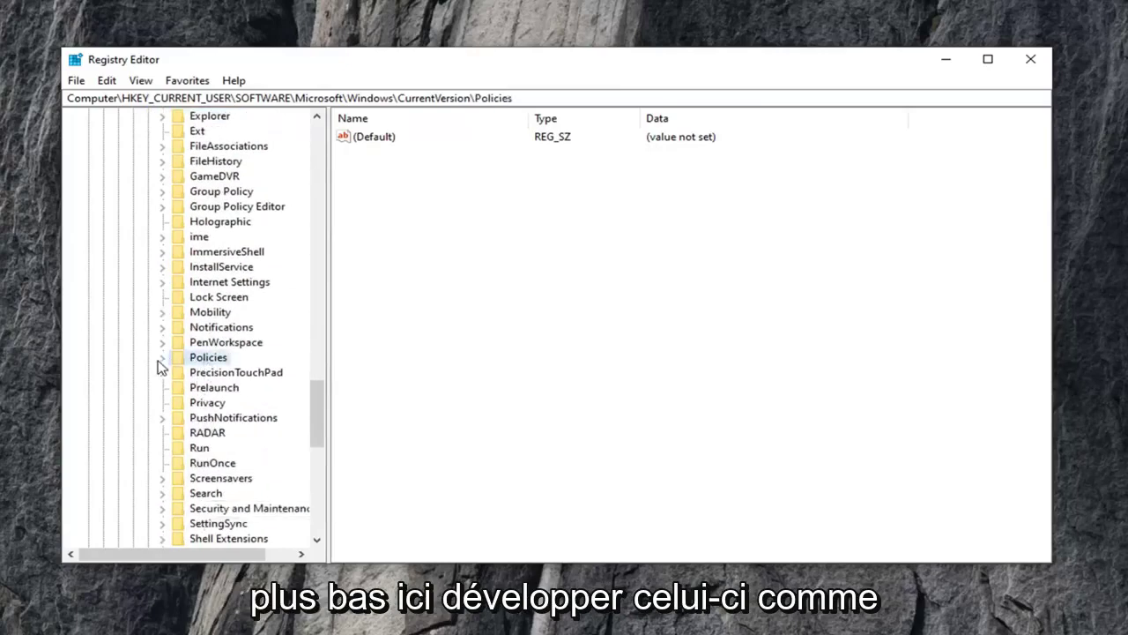
click(161, 359)
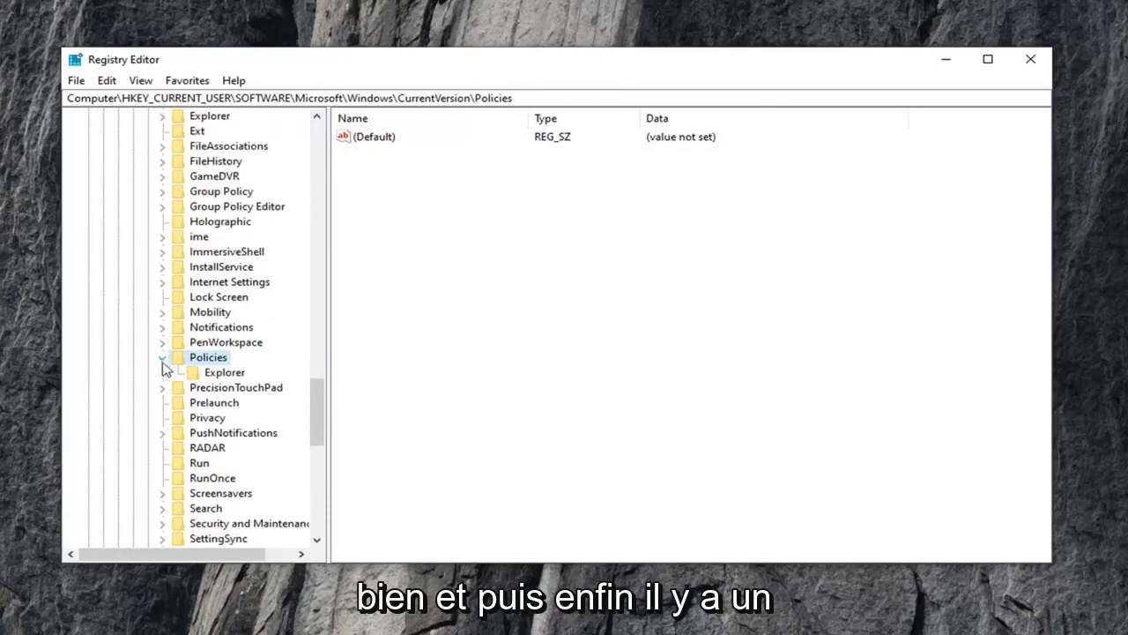
click(223, 375)
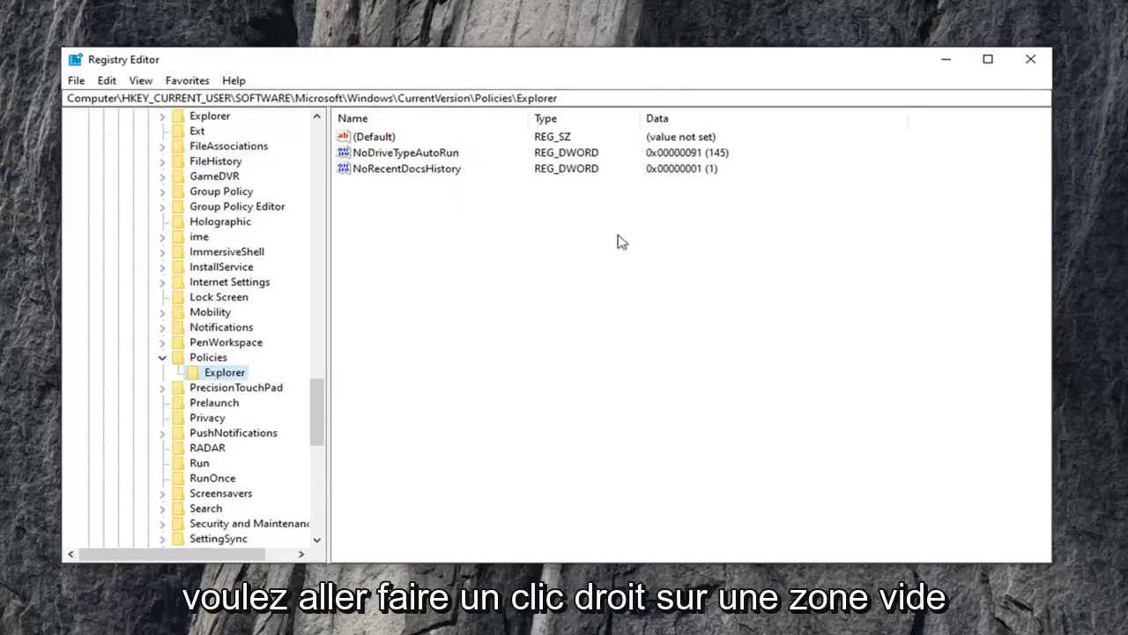
Create a new DWORD (32-bit) value named NoWinKeys in the Explorer key
right_click(383, 213)
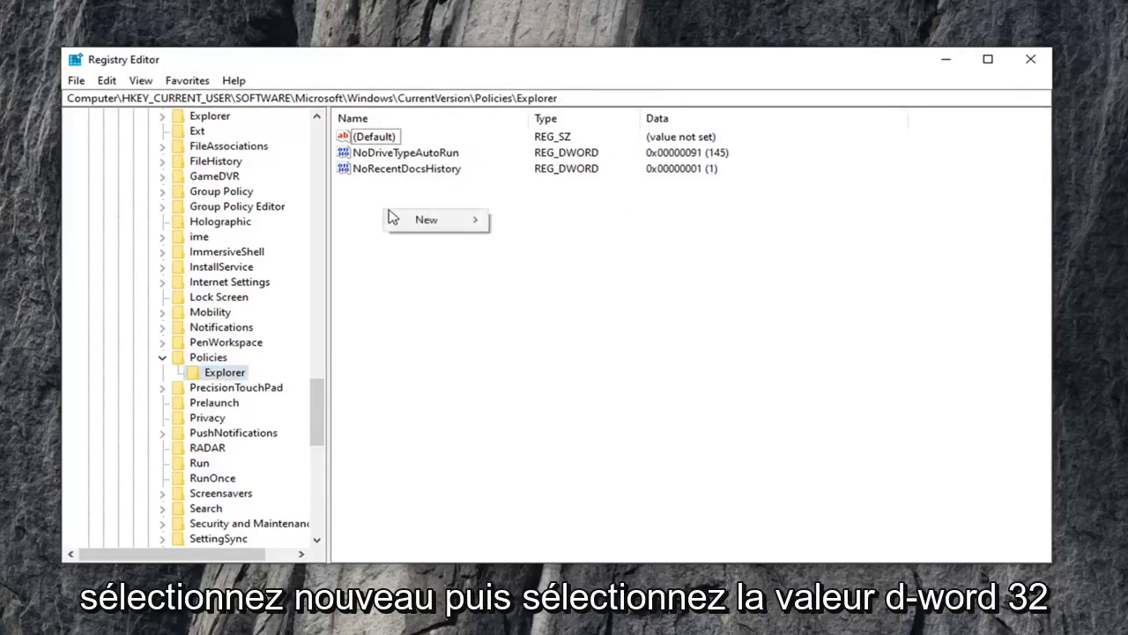
mouse_move(431, 219)
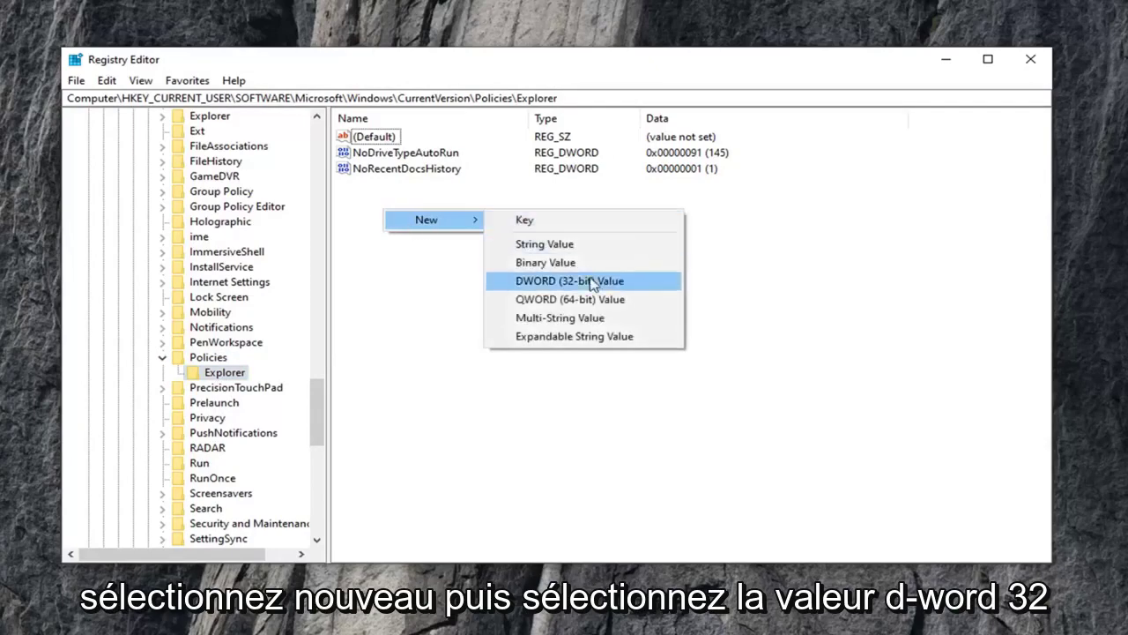
click(575, 282)
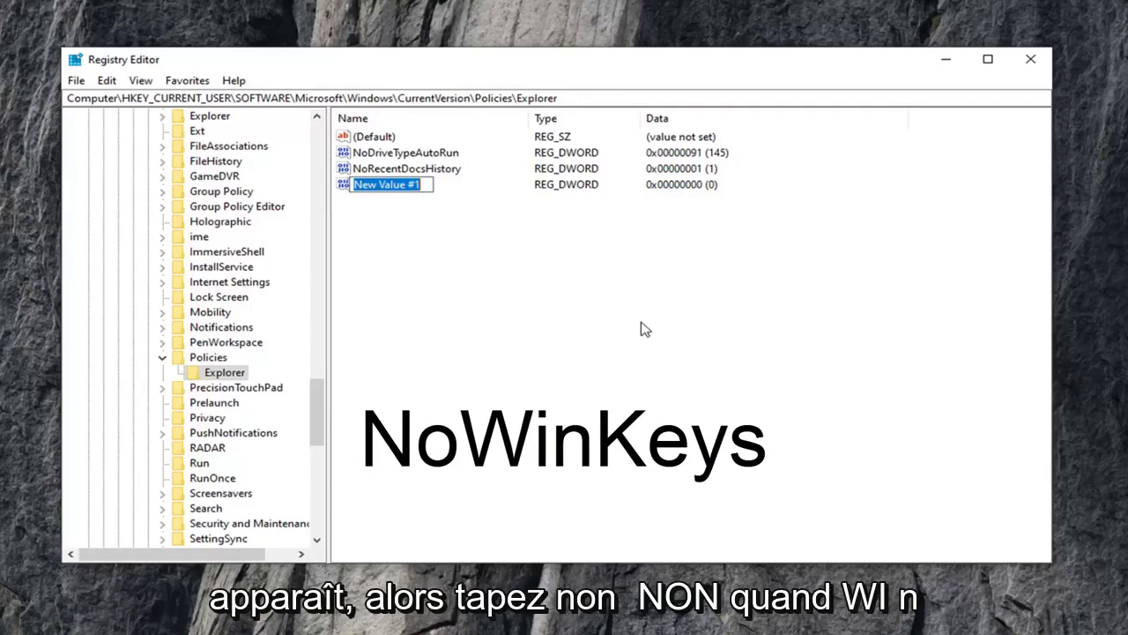
text(No)
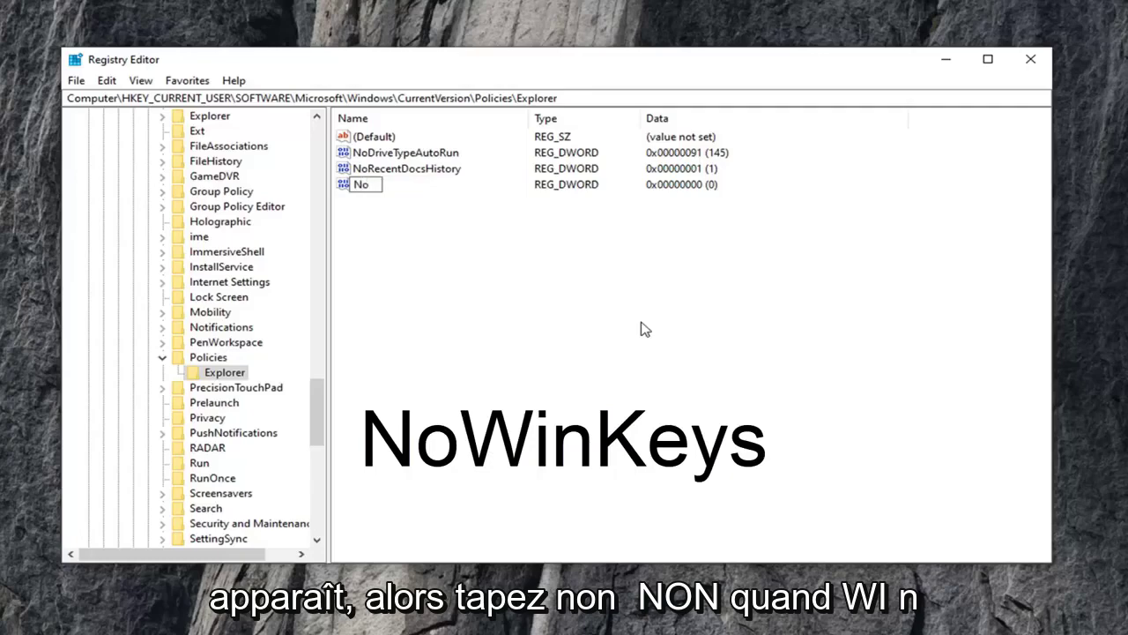
text(W)
text(inKeys)
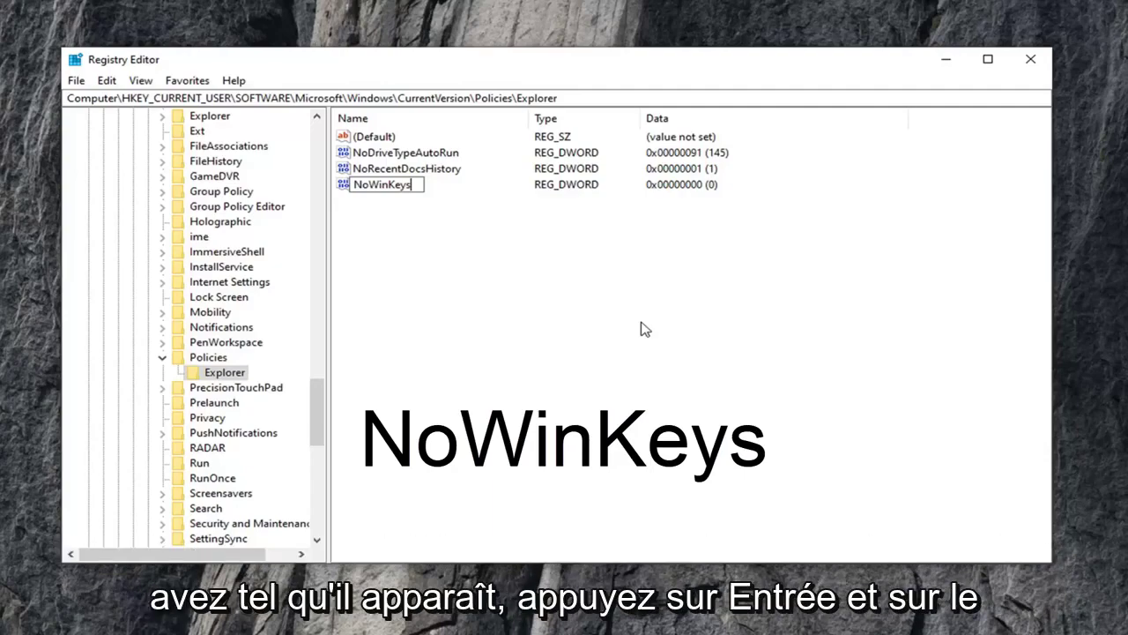
key(Return)
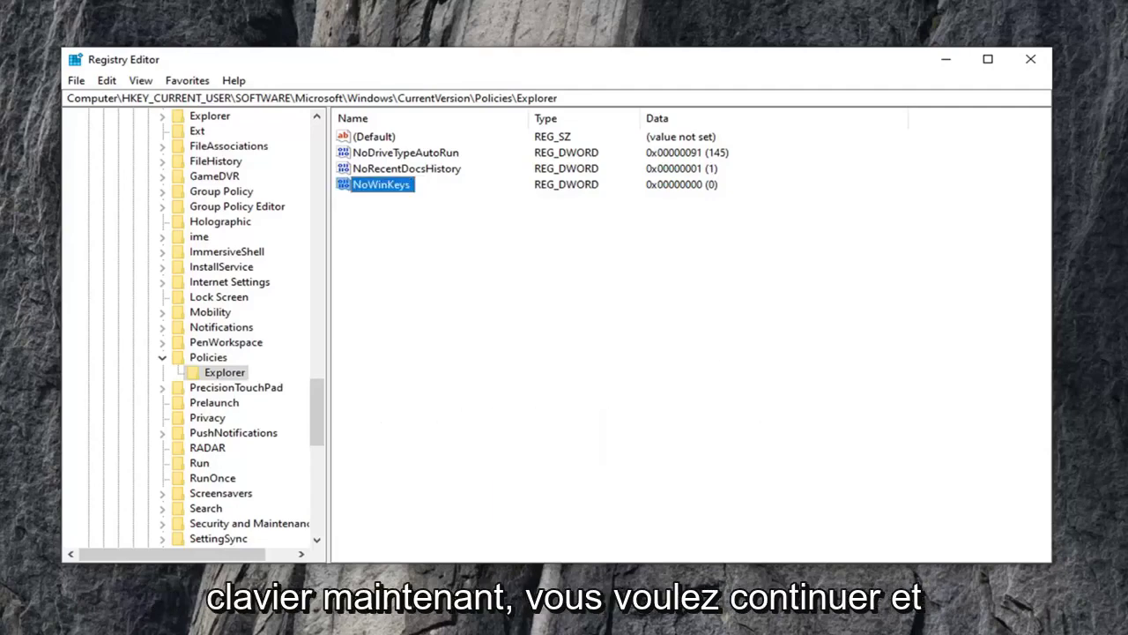
Confirm NoWinKeys value data is 0 in the Edit DWORD dialog and save it
double_click(393, 188)
drag(275, 143, 342, 153)
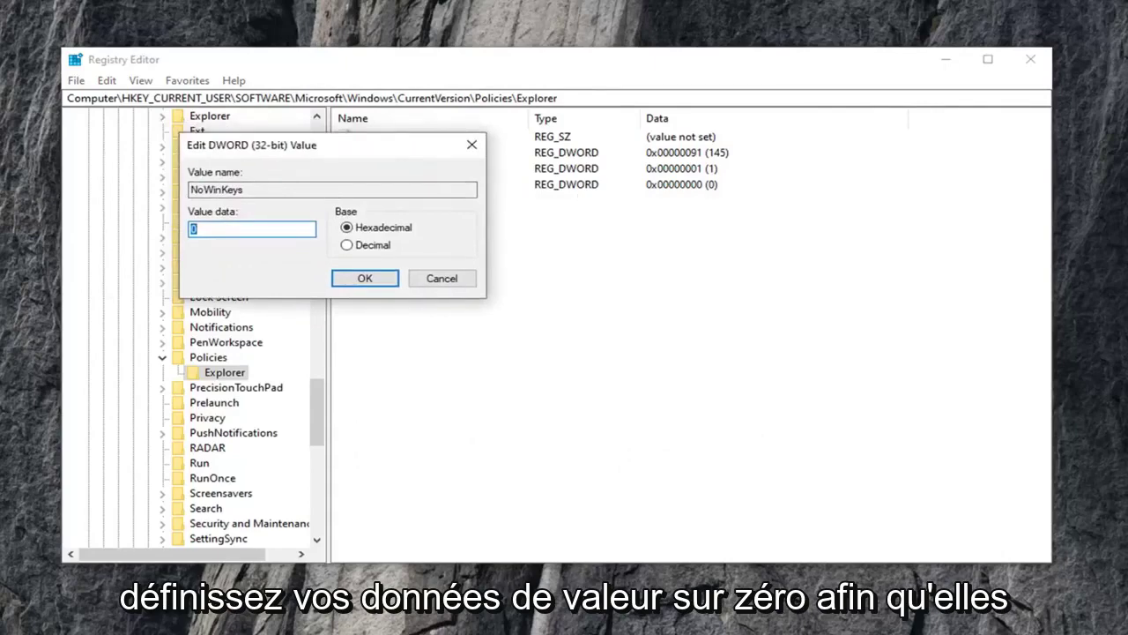
click(223, 229)
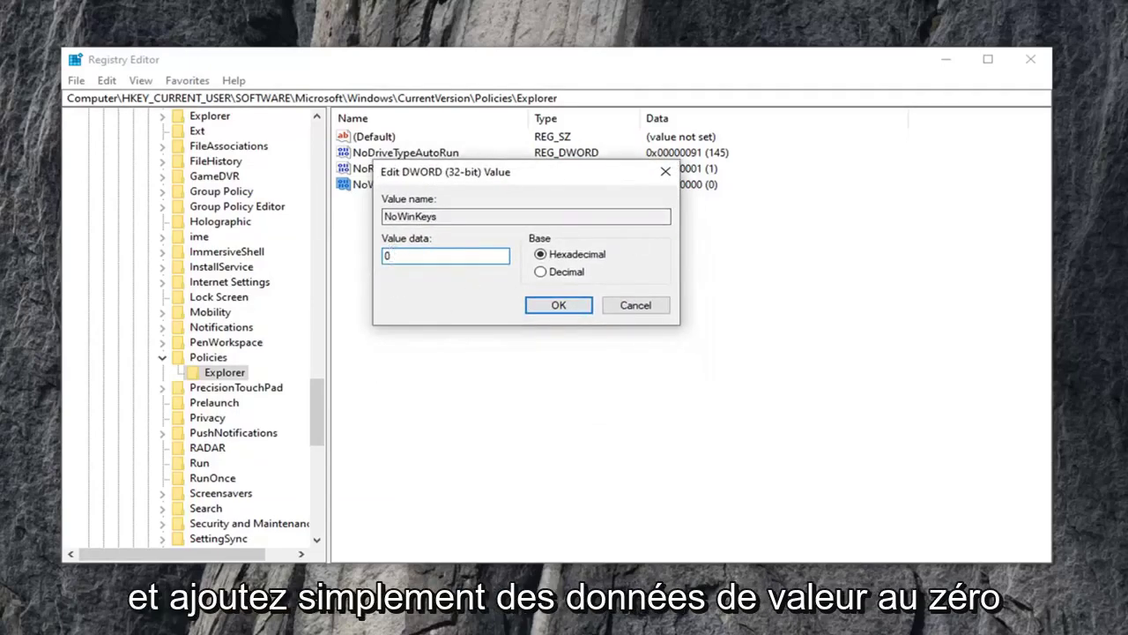
click(555, 307)
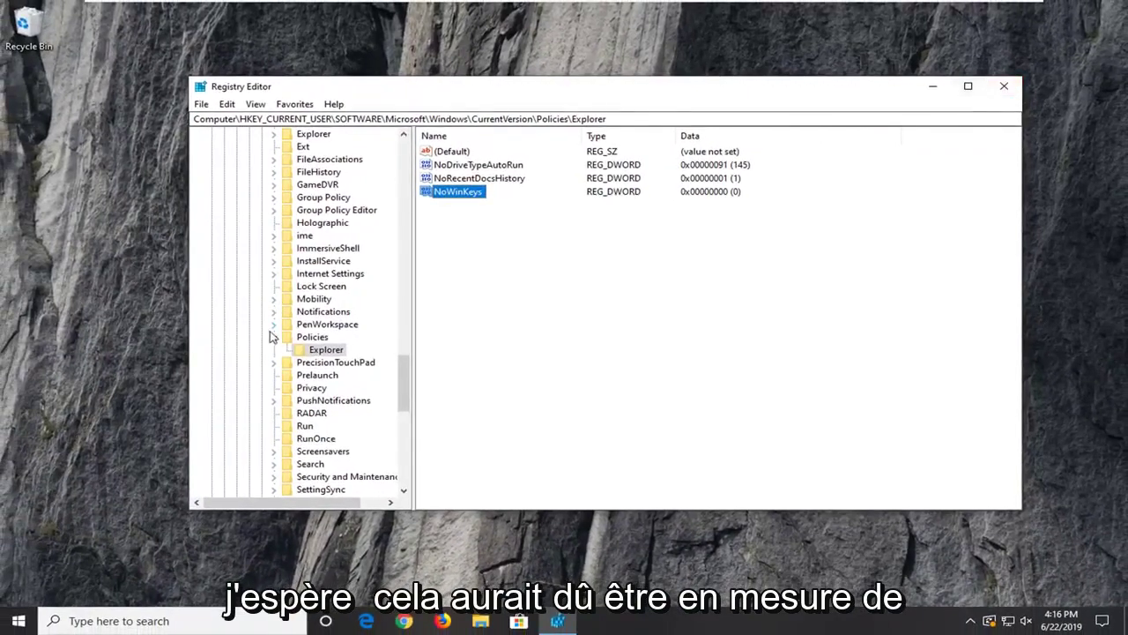
Collapse Policies, CurrentVersion, Windows, Microsoft, SOFTWARE and HKEY_CURRENT_USER, then close Registry Editor
click(273, 337)
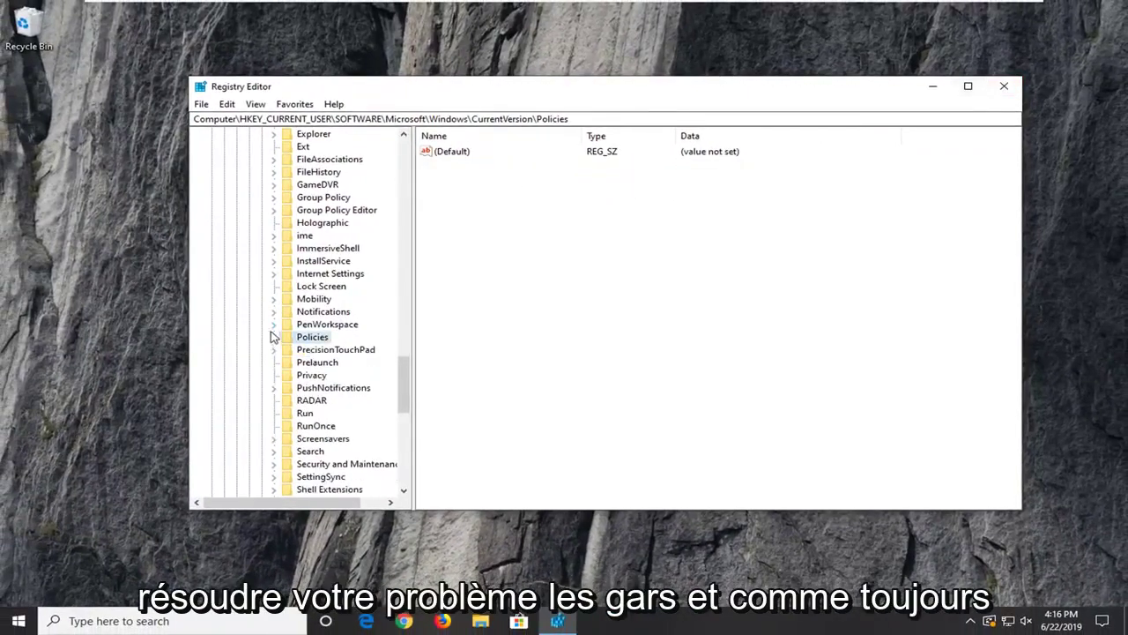
scroll(269, 331, up, 10)
scroll(256, 370, up, 2)
click(261, 400)
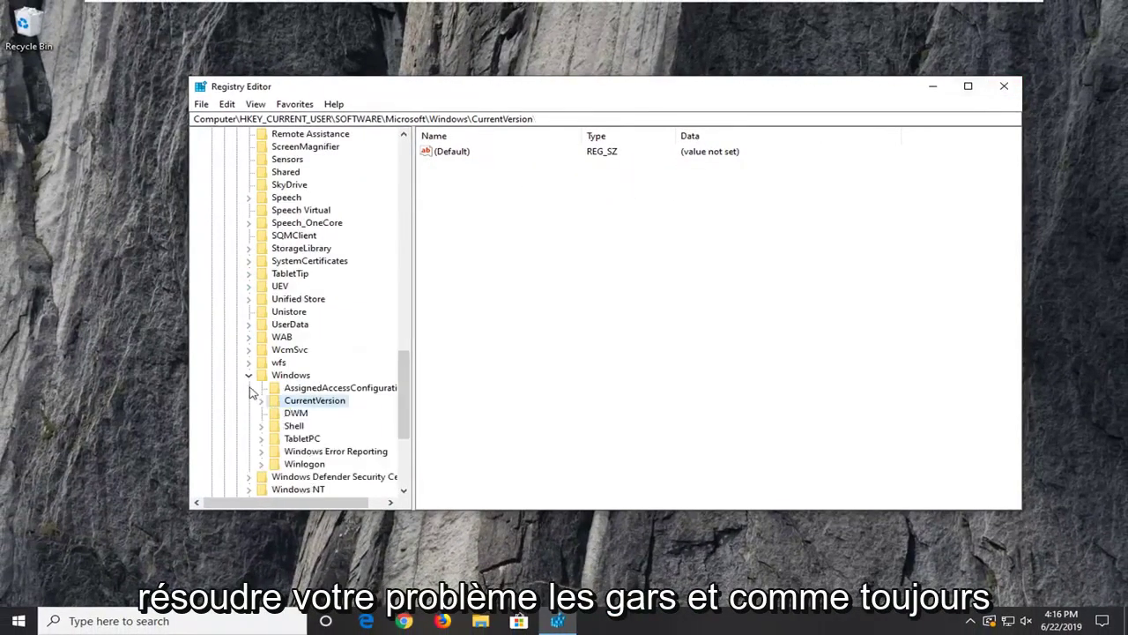
click(249, 375)
scroll(256, 334, up, 10)
scroll(255, 333, up, 7)
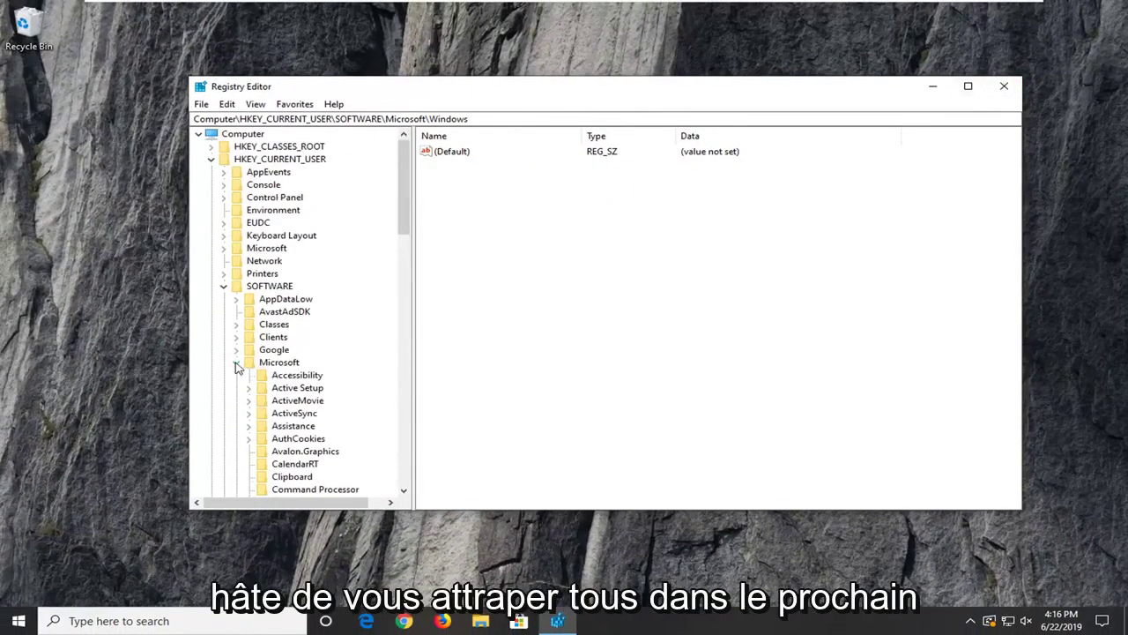
click(236, 361)
click(223, 285)
click(210, 159)
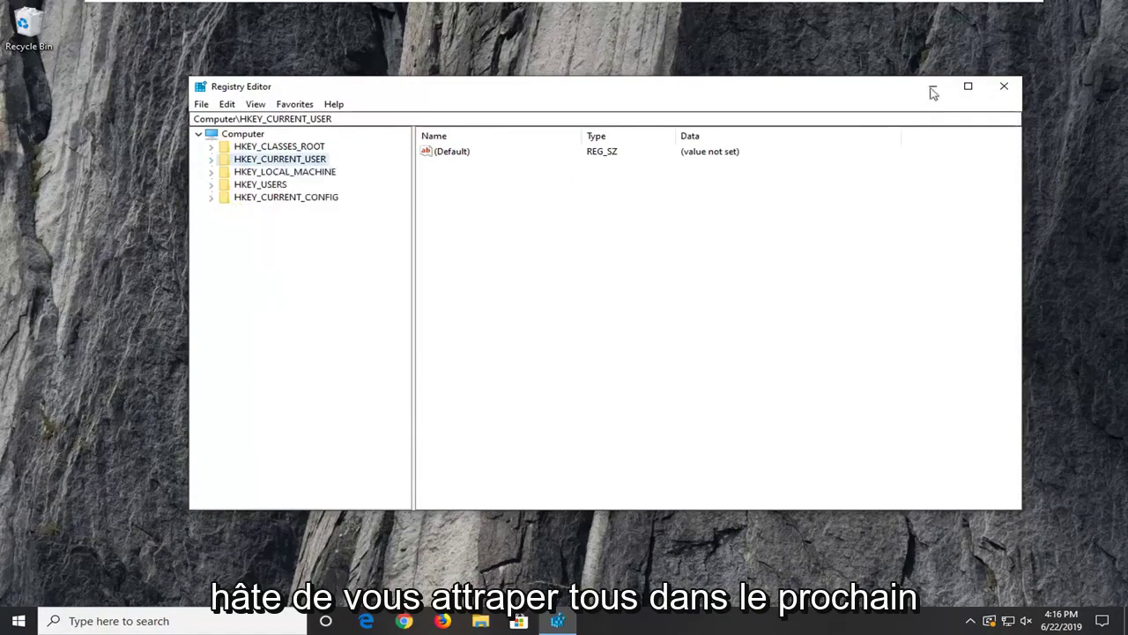
click(1006, 88)
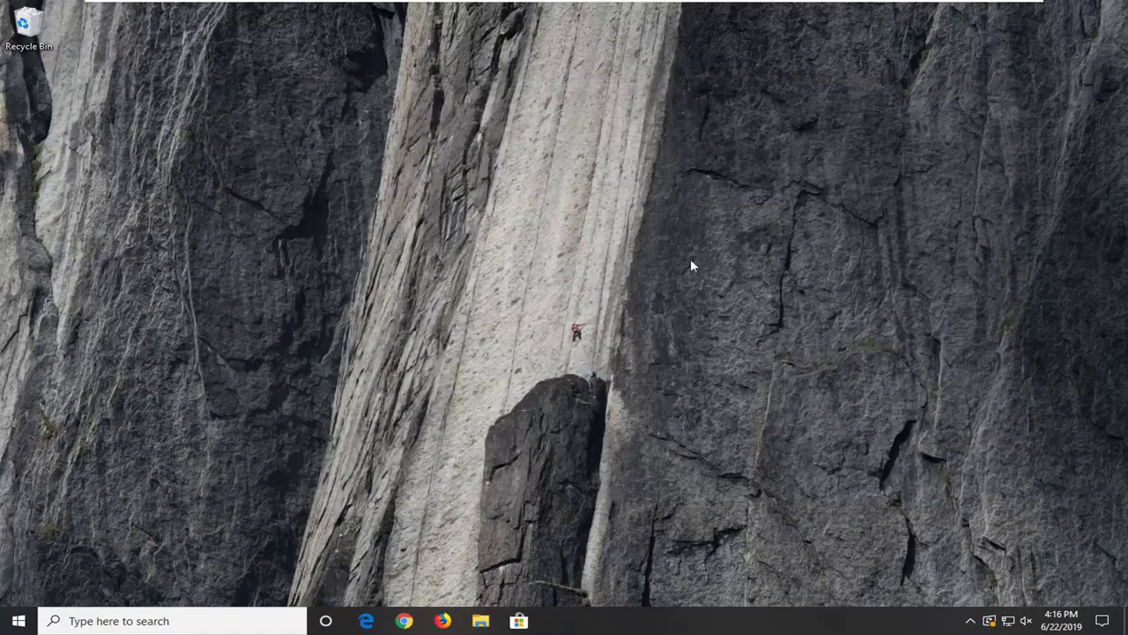